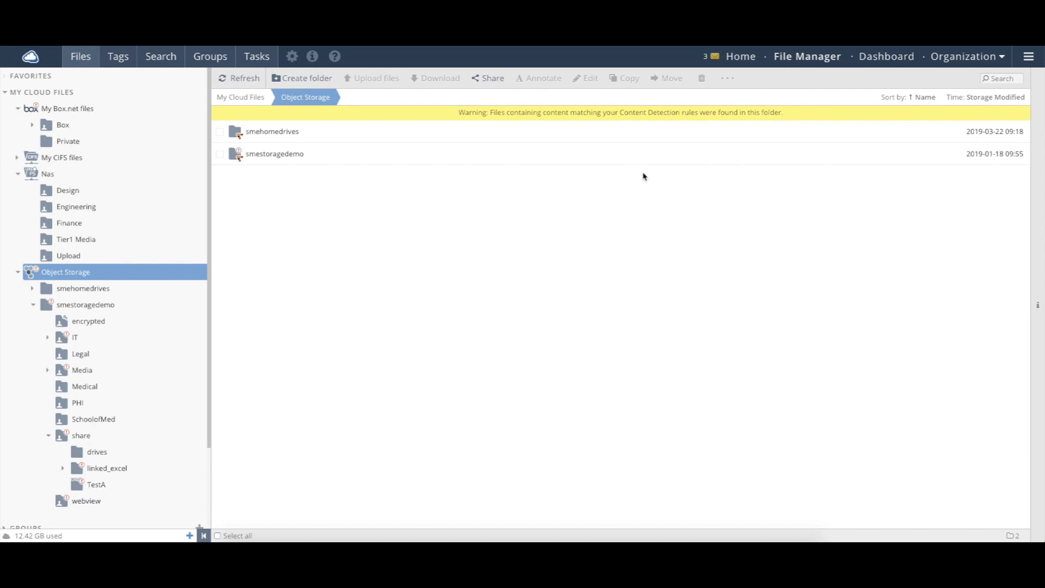
Add user 'External Vendor' with login 'externalvendor' and the vendor's e-mail address, using email confirmation.
click(968, 63)
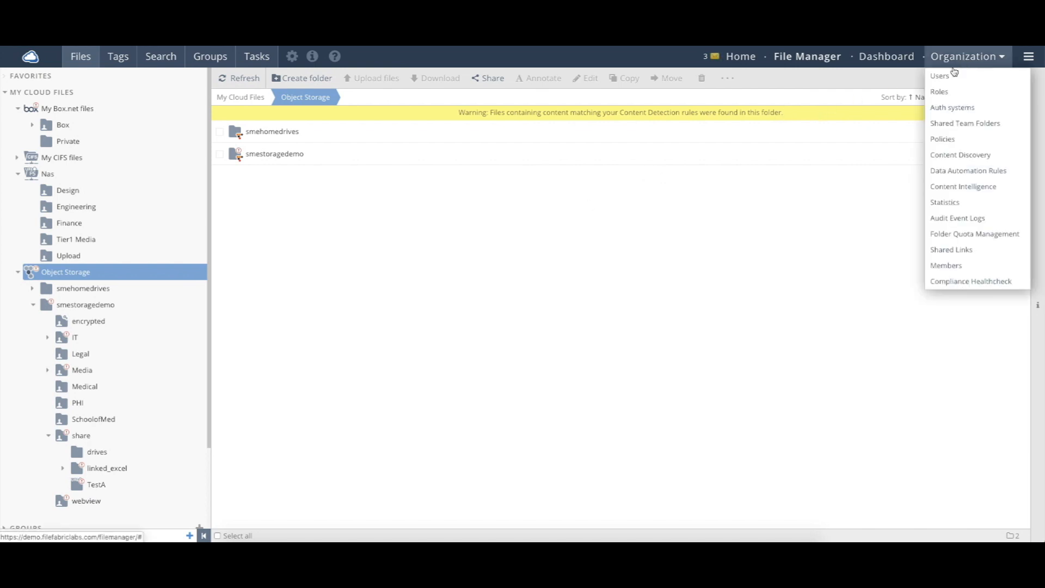
click(952, 77)
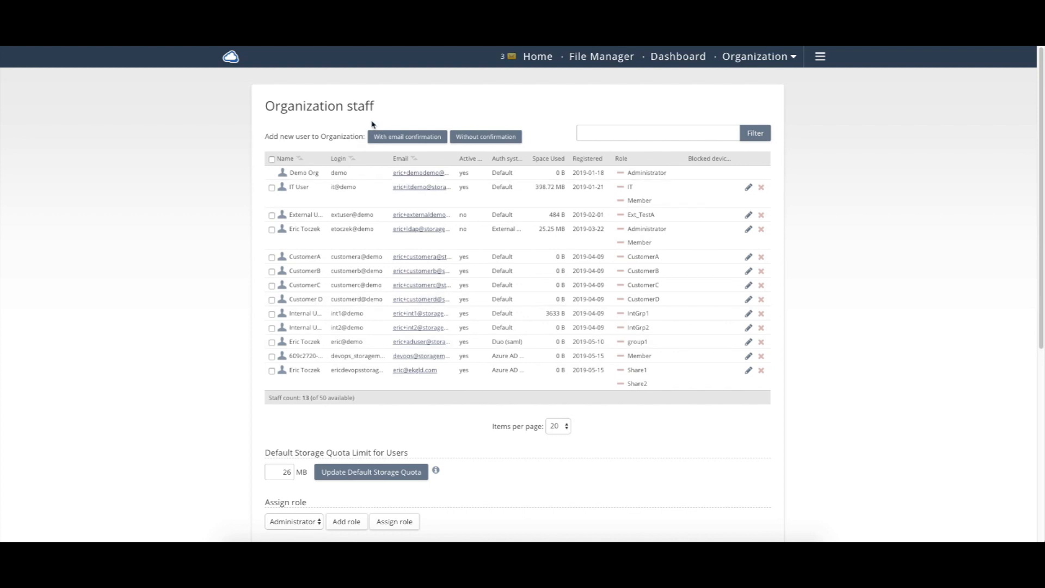
click(424, 139)
click(519, 195)
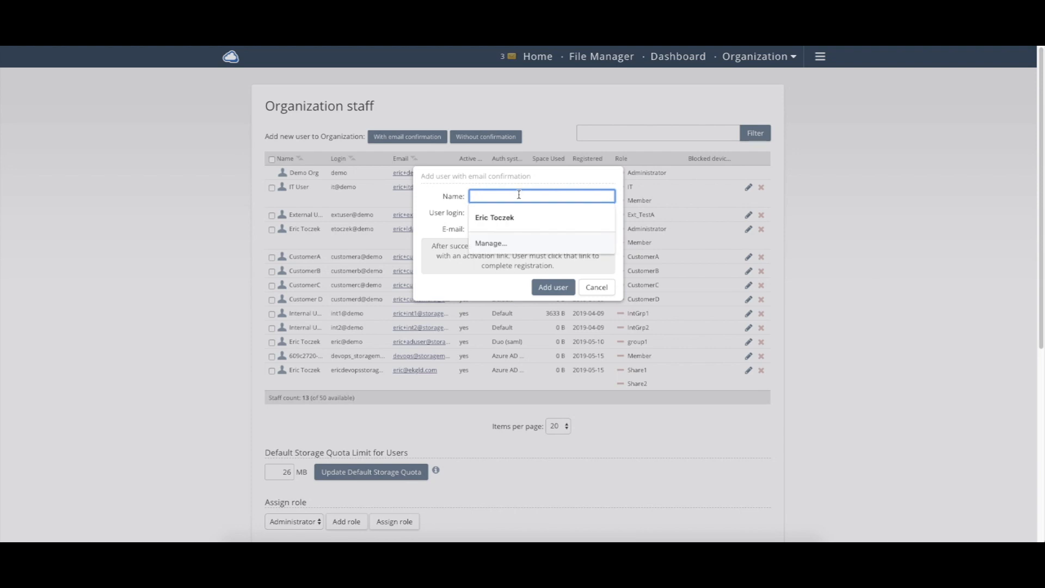
text(External Vendor)
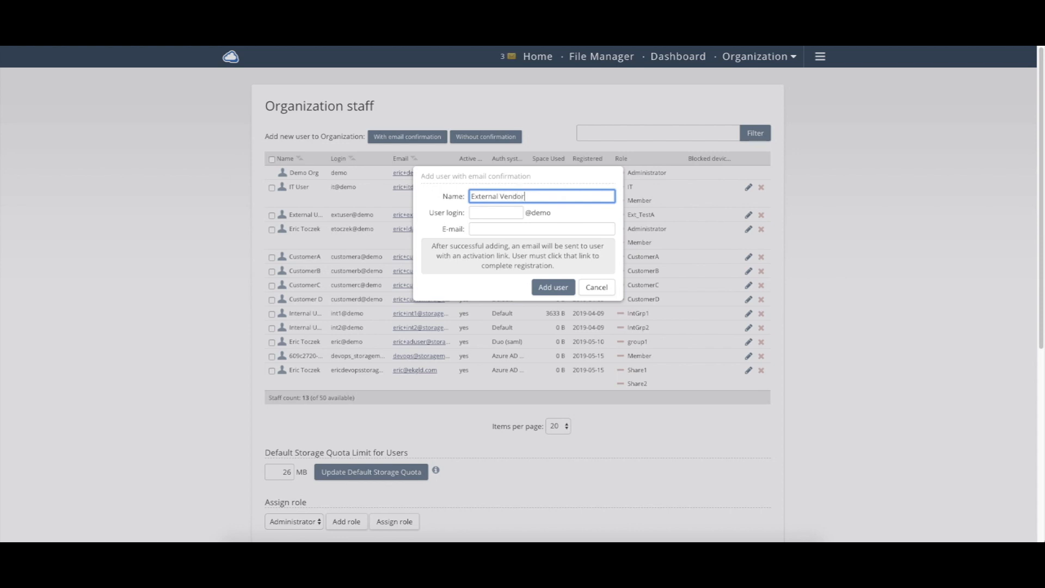
click(512, 208)
text(exter)
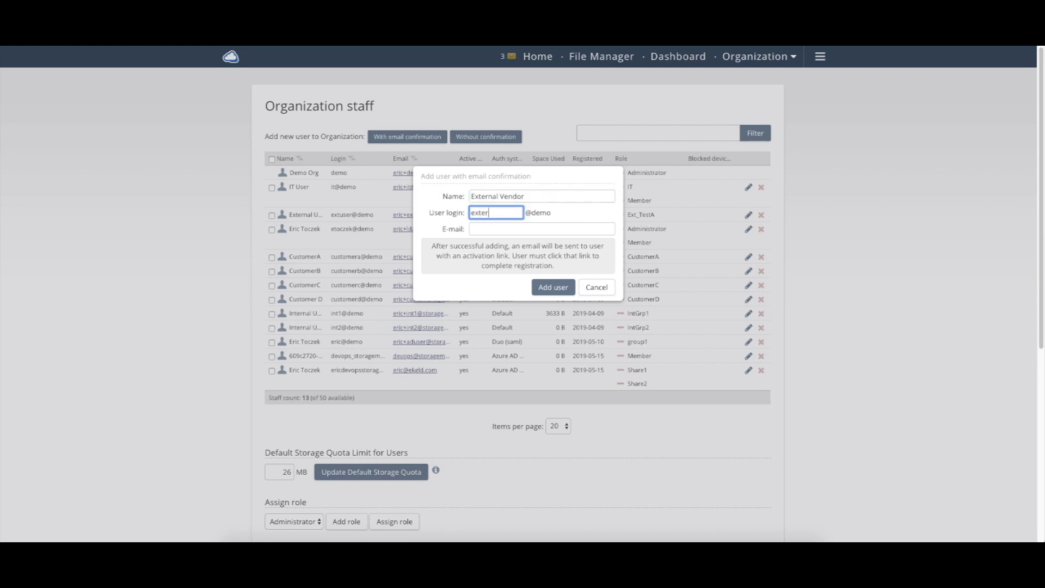
text(nalvendor)
key(Tab)
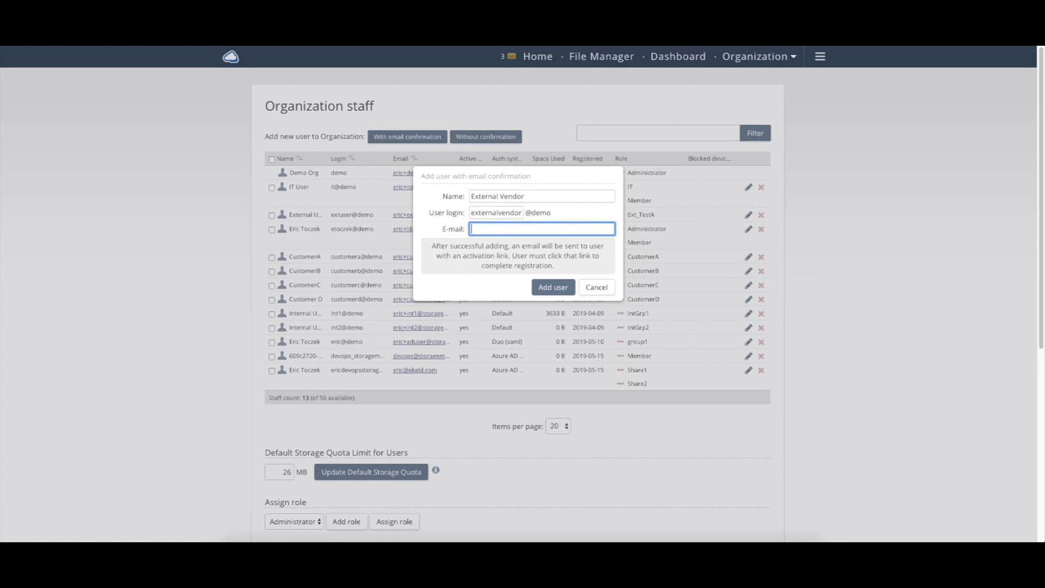
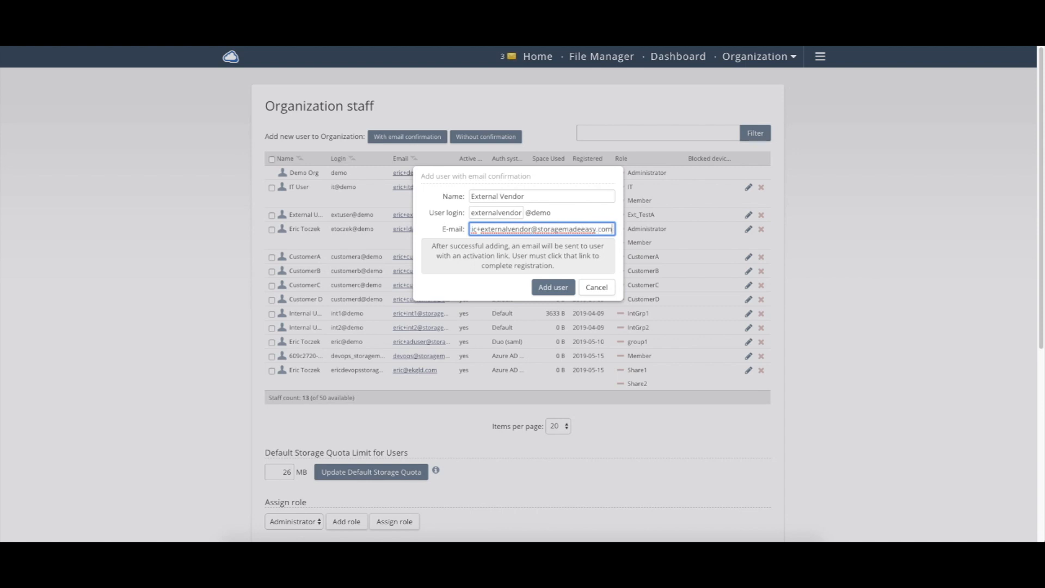
click(538, 289)
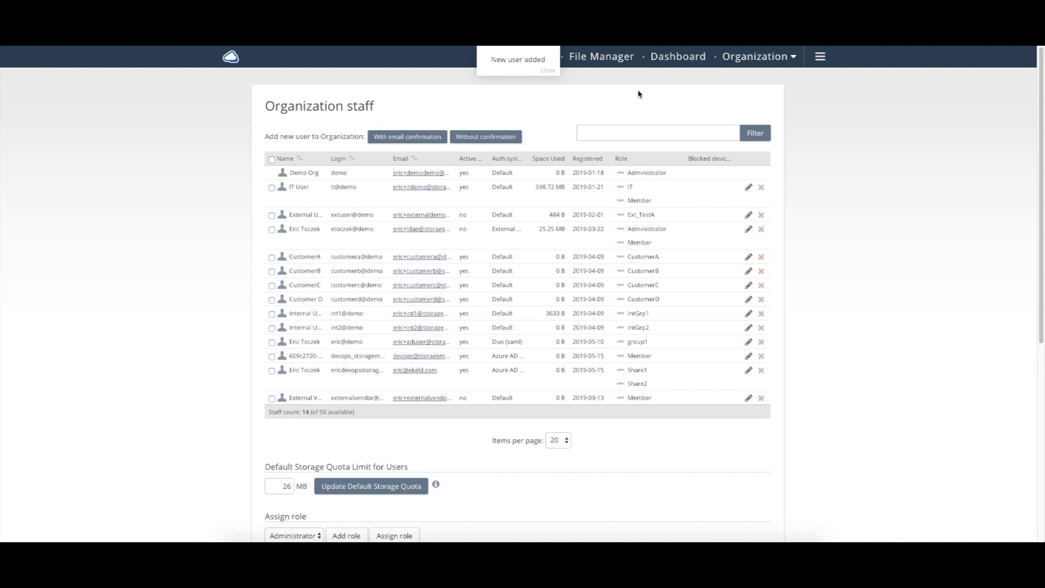
Grant External Vendor Read/Download permission on the share folder, then close the permissions dialog.
click(587, 60)
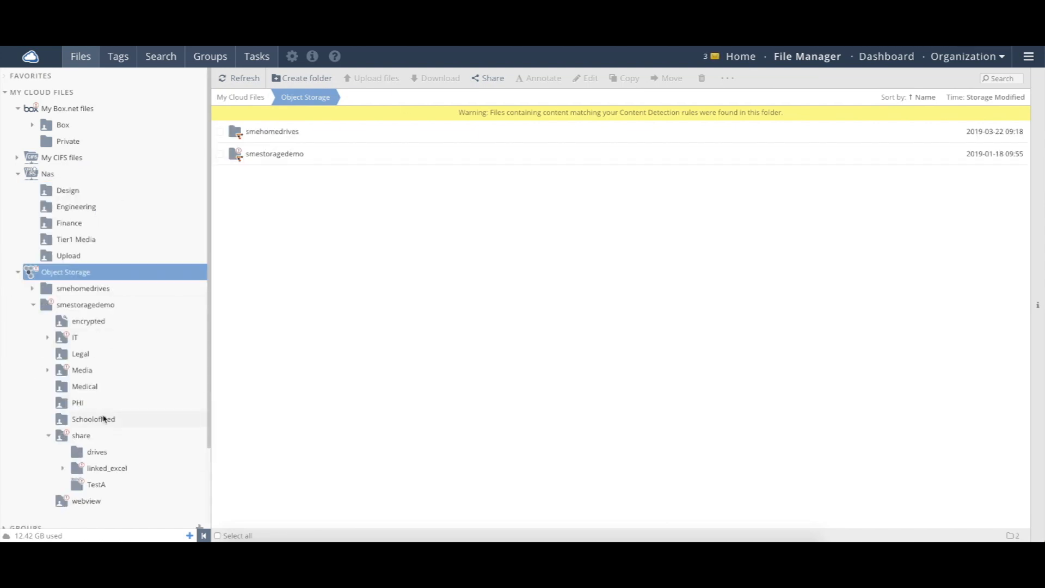
right_click(91, 436)
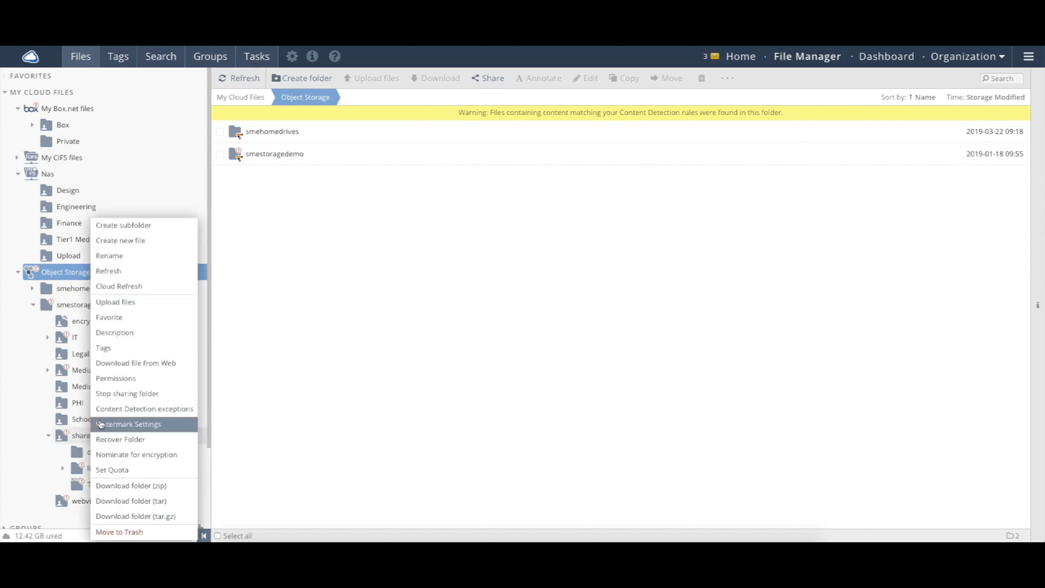
click(121, 379)
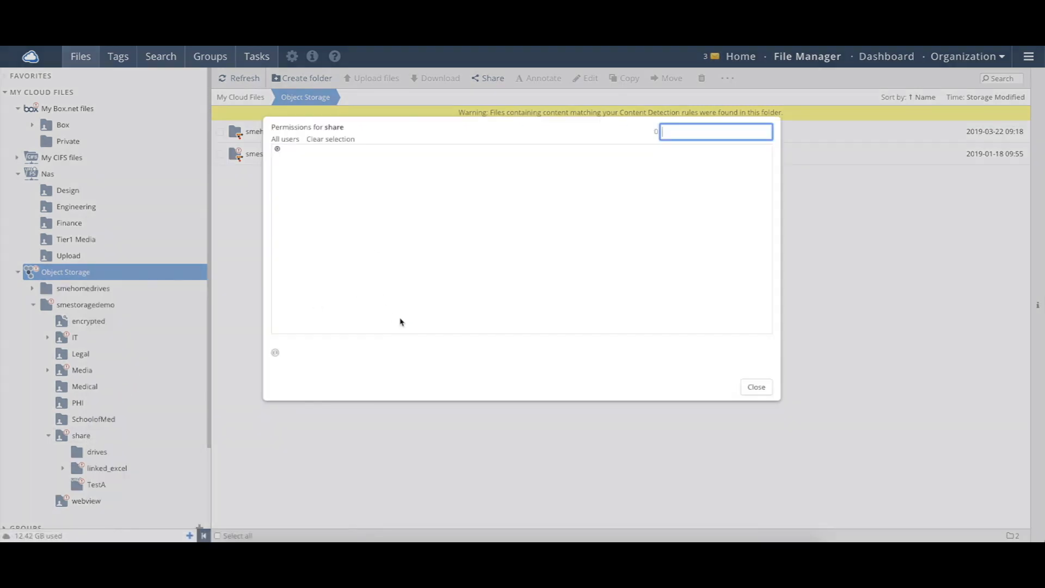
click(406, 353)
scroll(365, 439, down, 6)
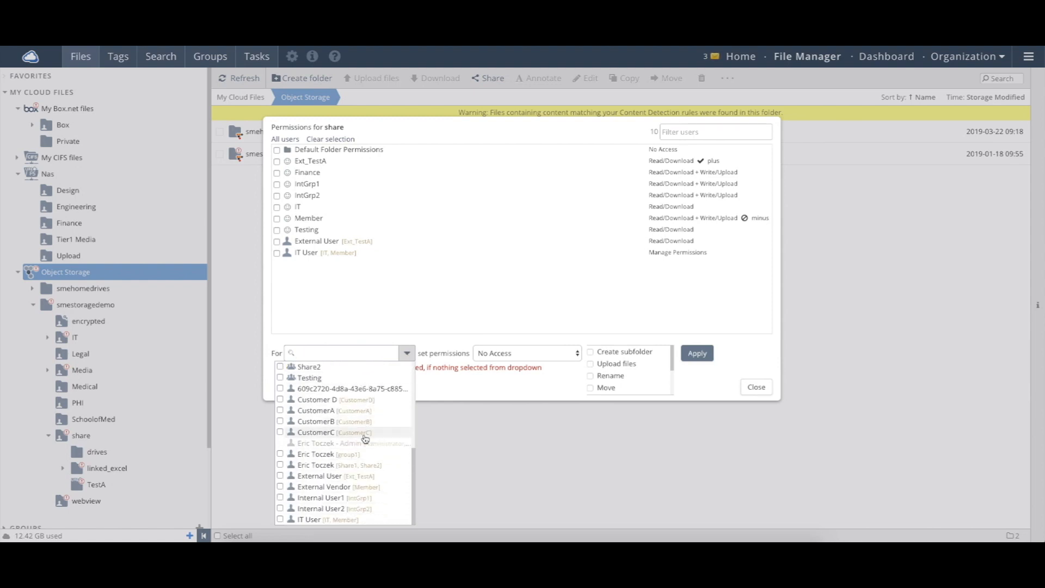
click(331, 487)
click(545, 349)
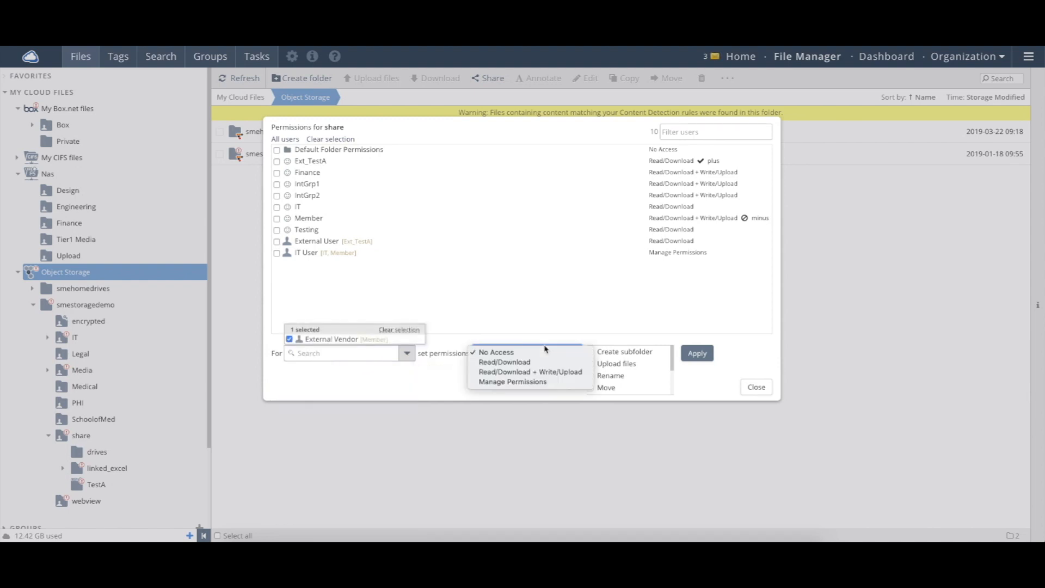
click(504, 362)
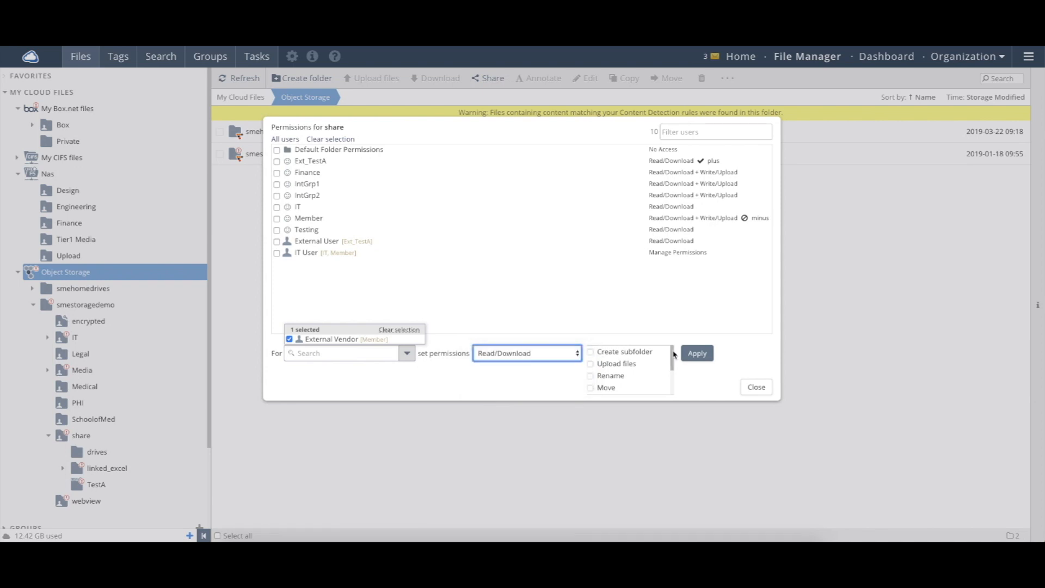
click(697, 353)
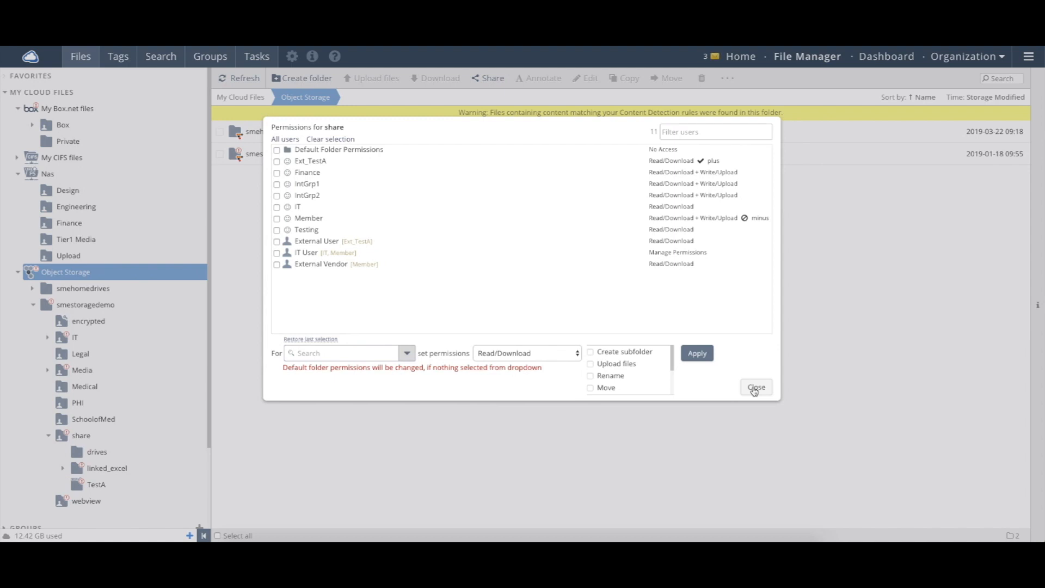
click(755, 387)
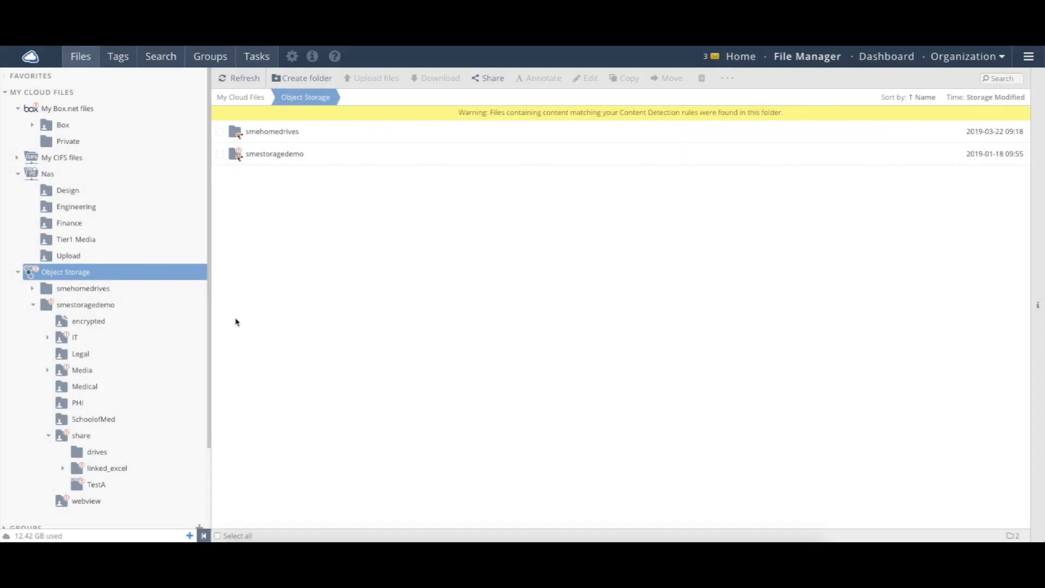
In the share folder, select File Fabic Sizing Guide.pdf and start creating a share link.
click(77, 304)
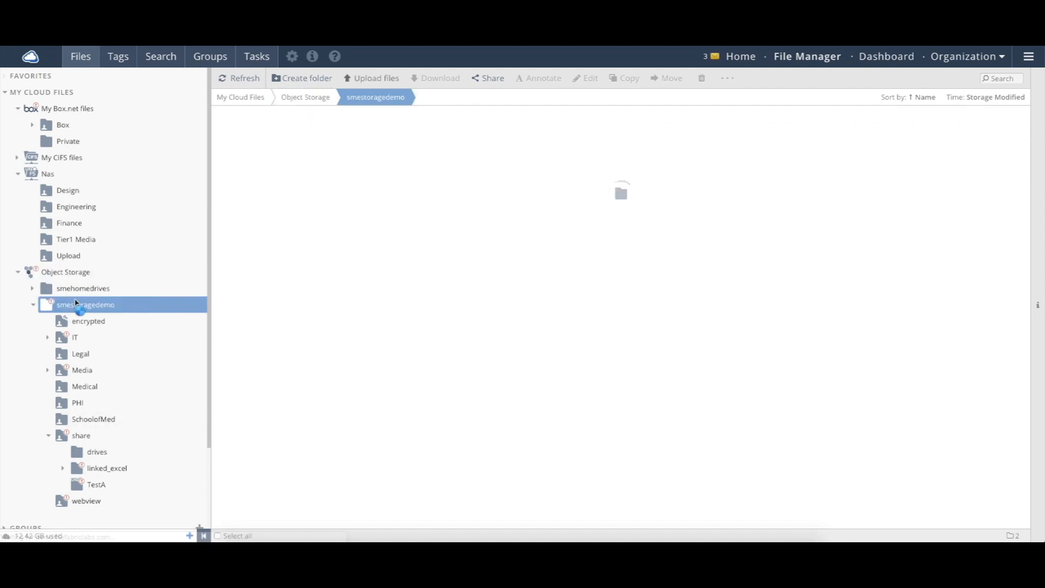
click(82, 436)
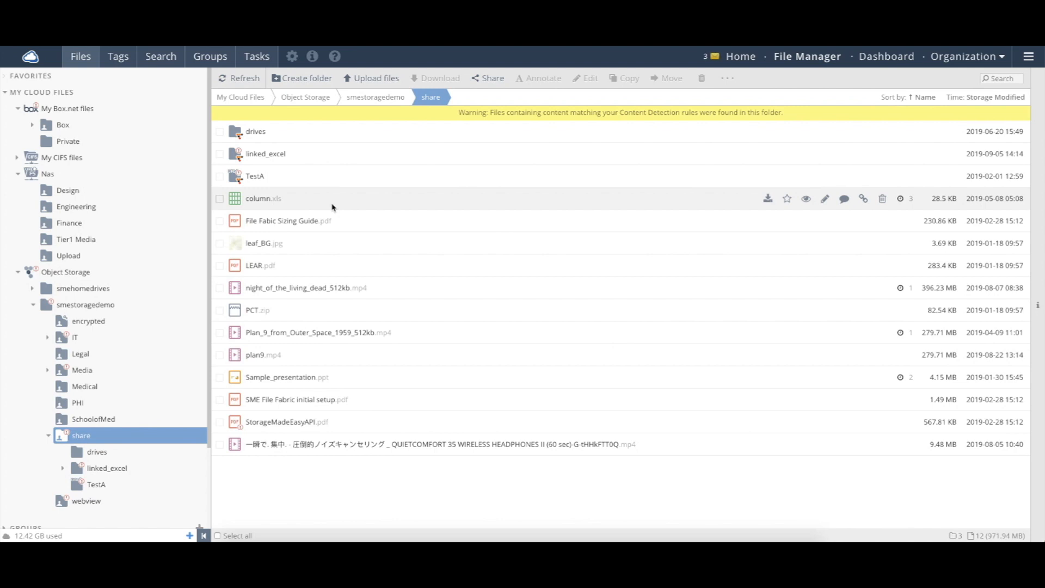
click(220, 222)
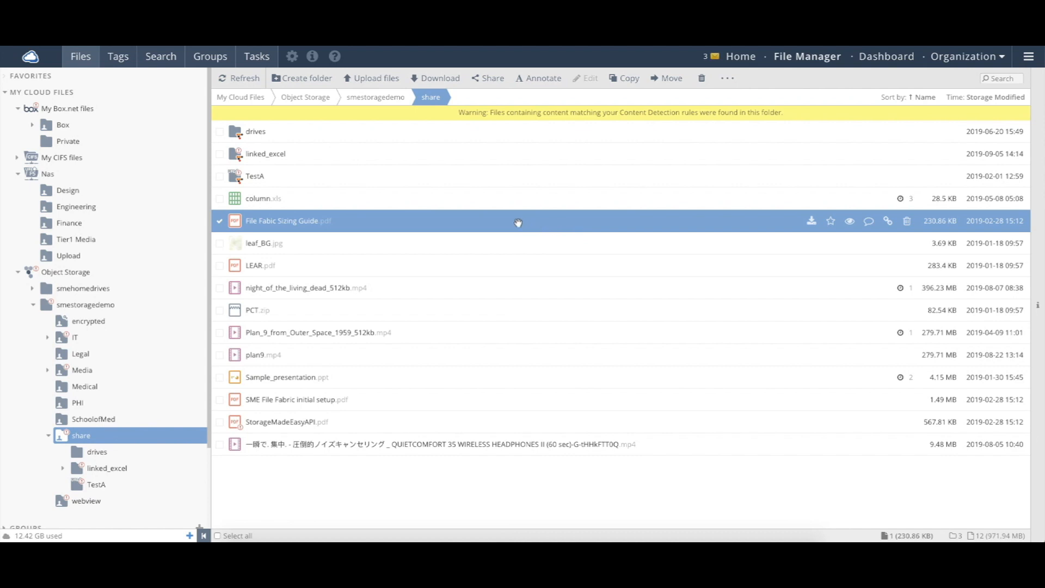
click(490, 82)
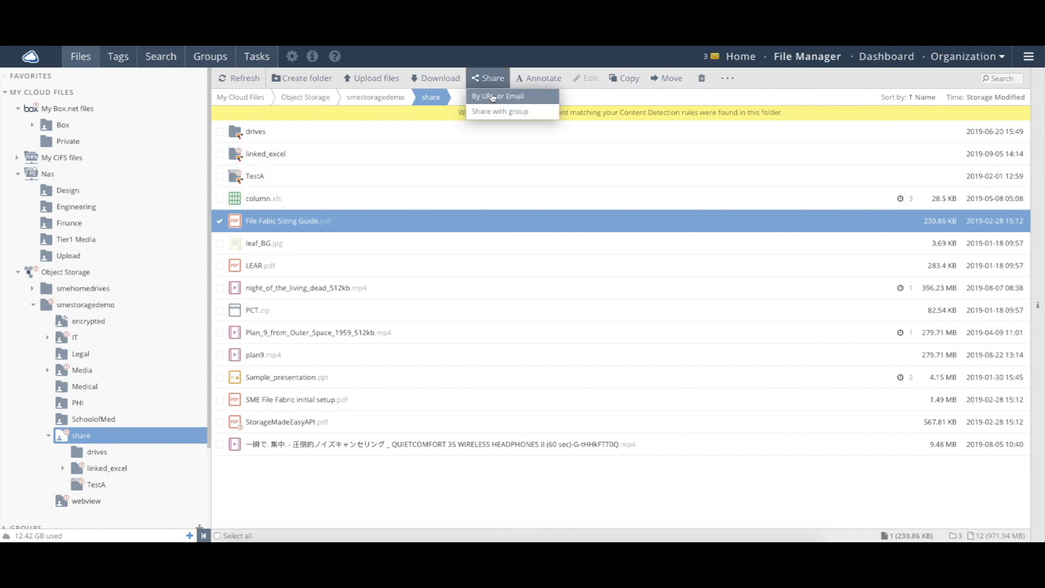
click(492, 97)
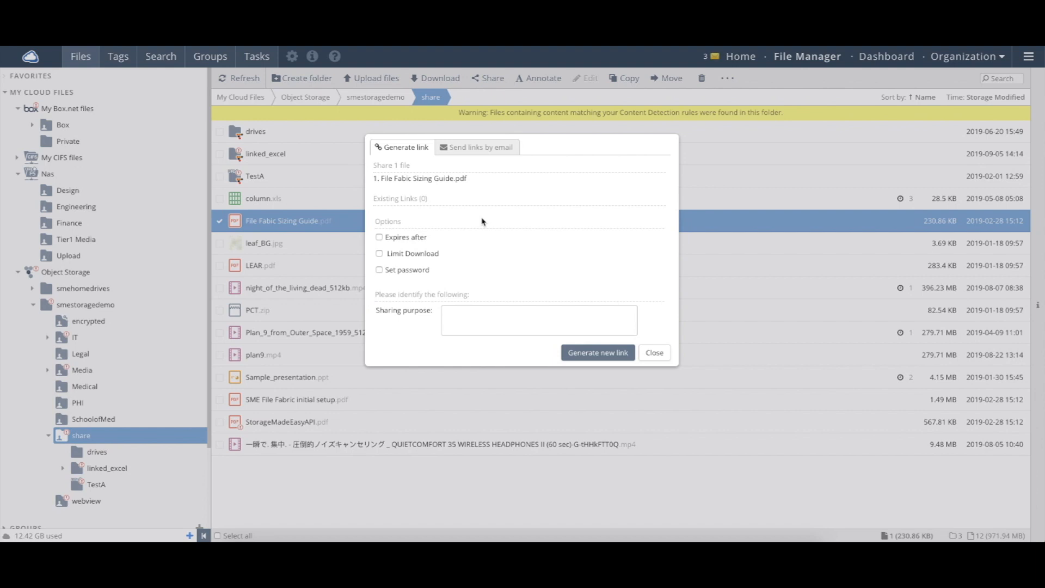
Set the link to expire after 14 days, allow 3 downloads, add a password and a sharing purpose.
click(417, 241)
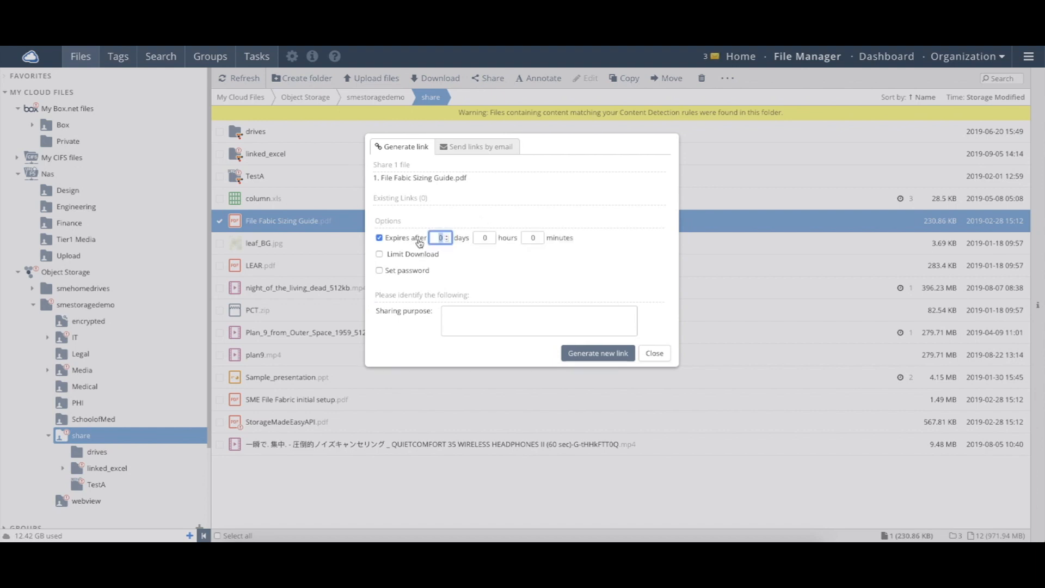
text(14)
click(412, 254)
click(452, 259)
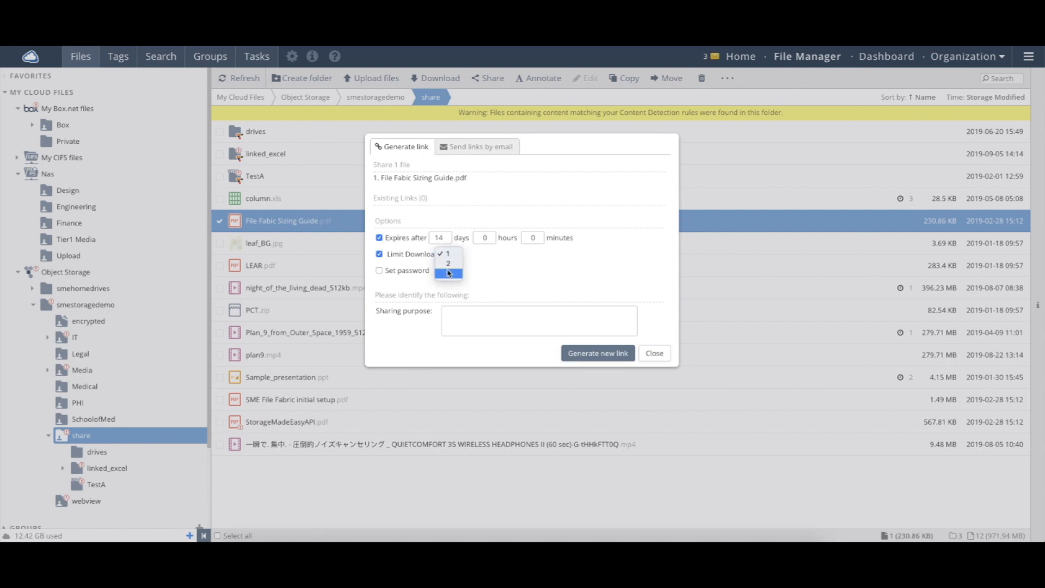
click(450, 274)
click(397, 270)
text(••••••)
click(490, 282)
text(••••••)
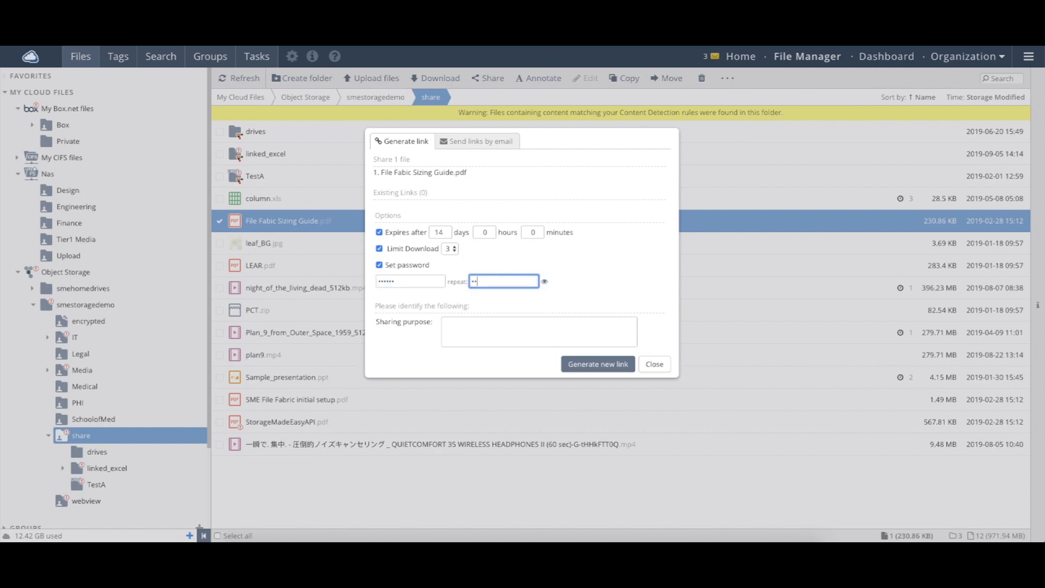
click(485, 322)
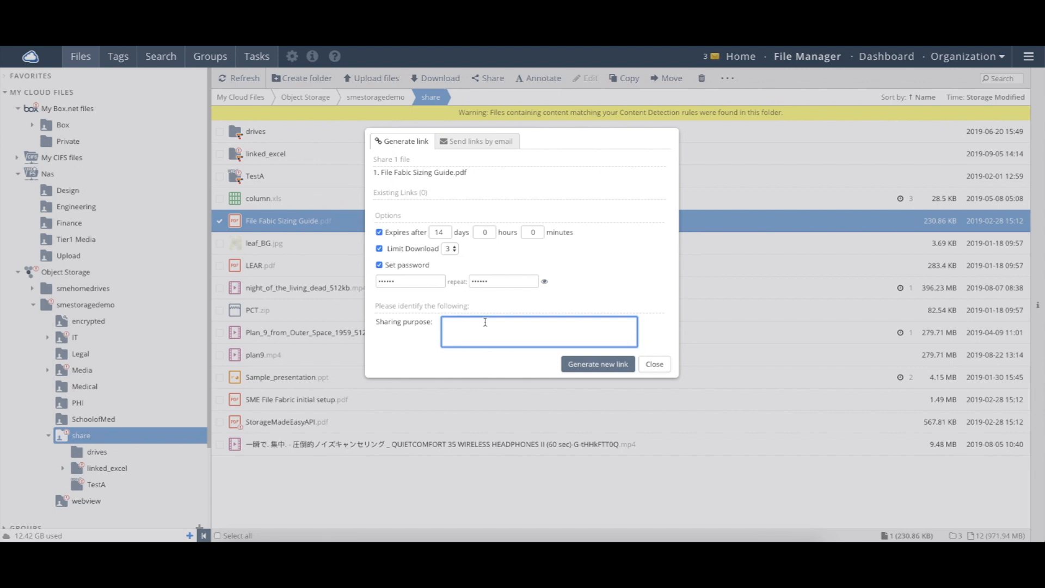
text(To share the file sizing with a customer.)
Generate the new link, copy its address, and close the link dialog.
click(587, 365)
click(477, 207)
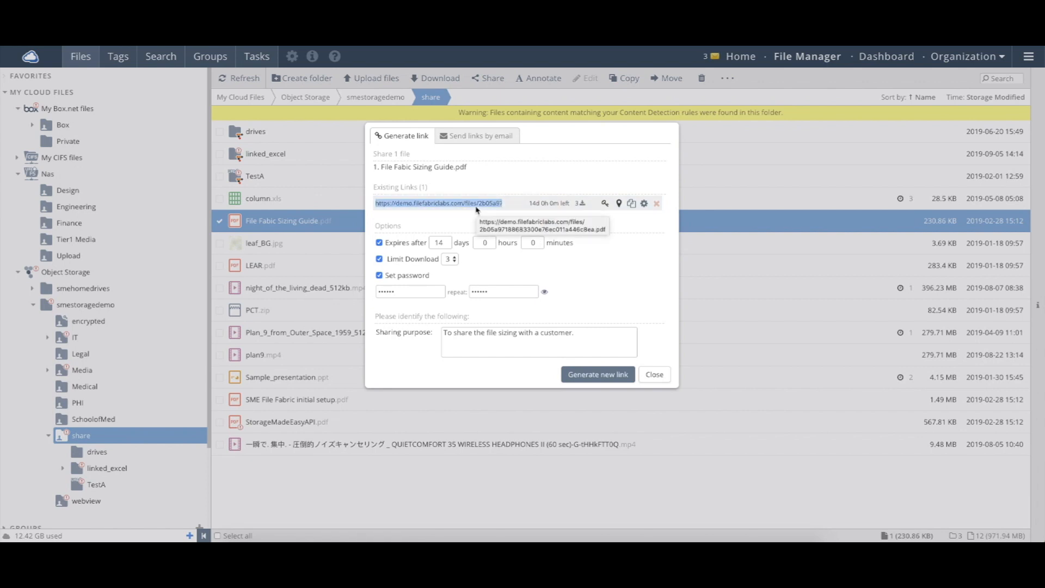
click(632, 203)
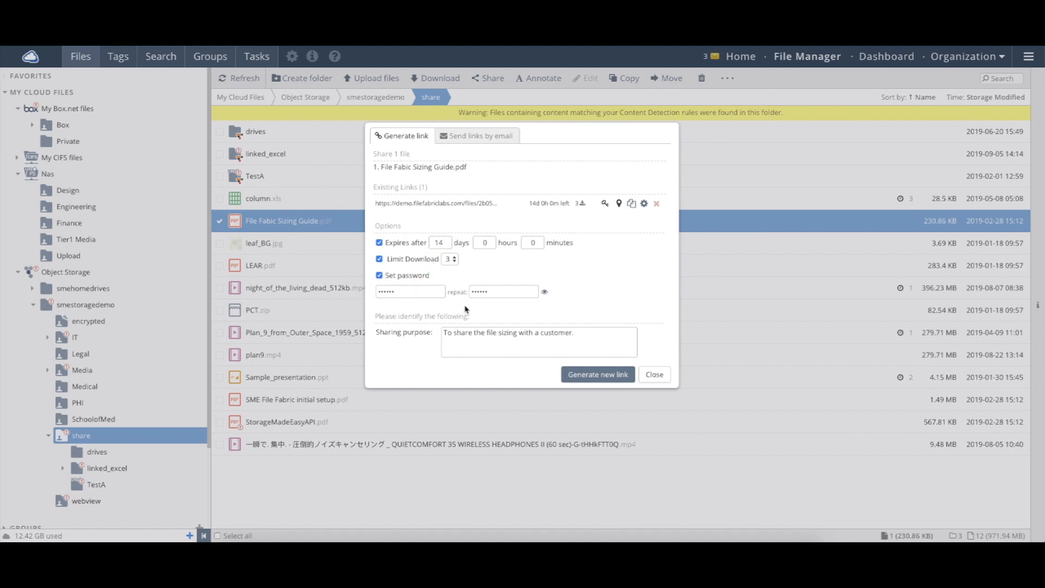
click(640, 376)
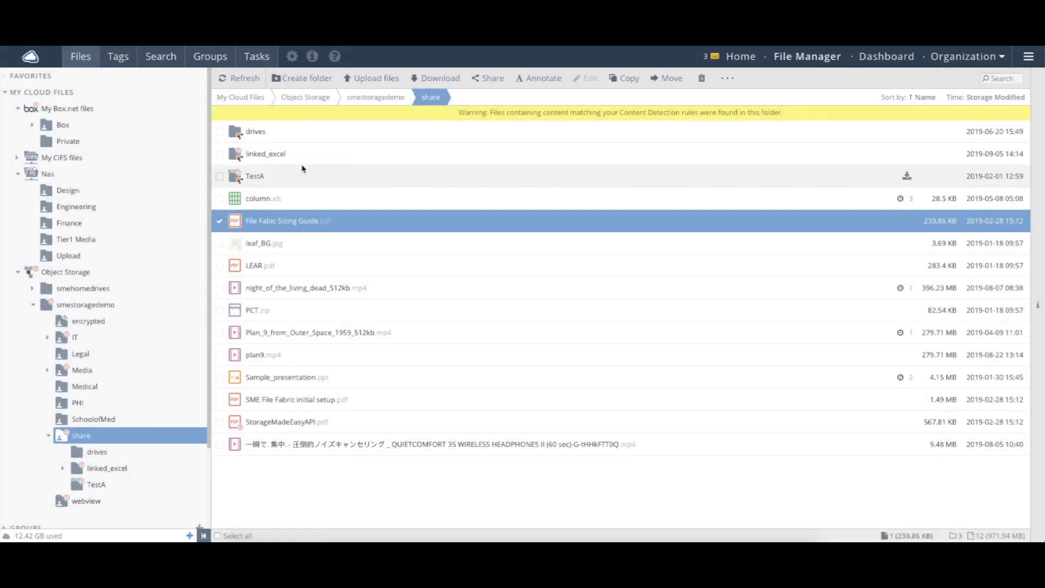
Select the TestA folder, share it by link, and set the link to expire after 14 days.
click(223, 221)
click(220, 177)
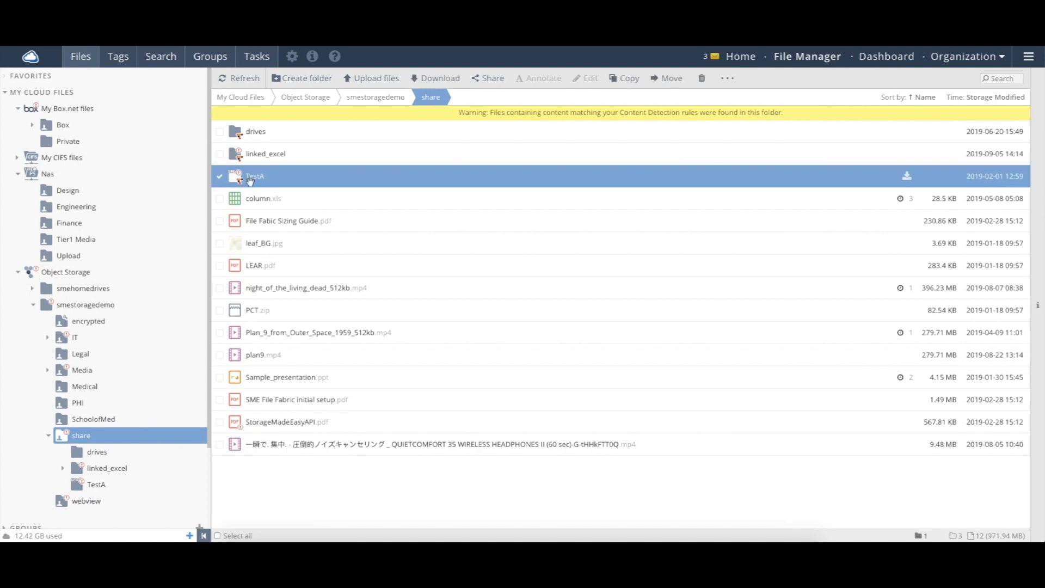
click(482, 81)
click(485, 112)
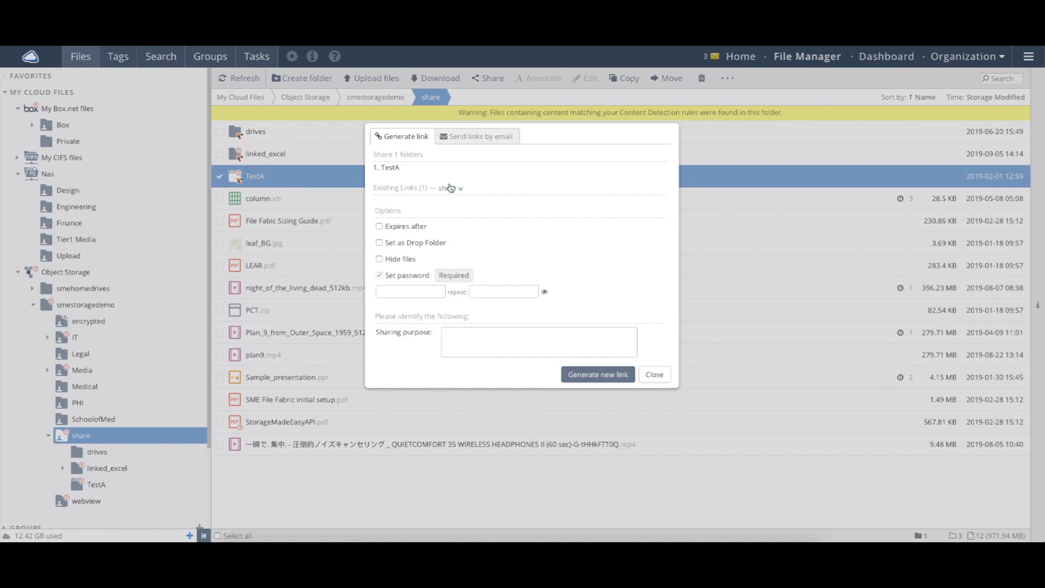
click(415, 228)
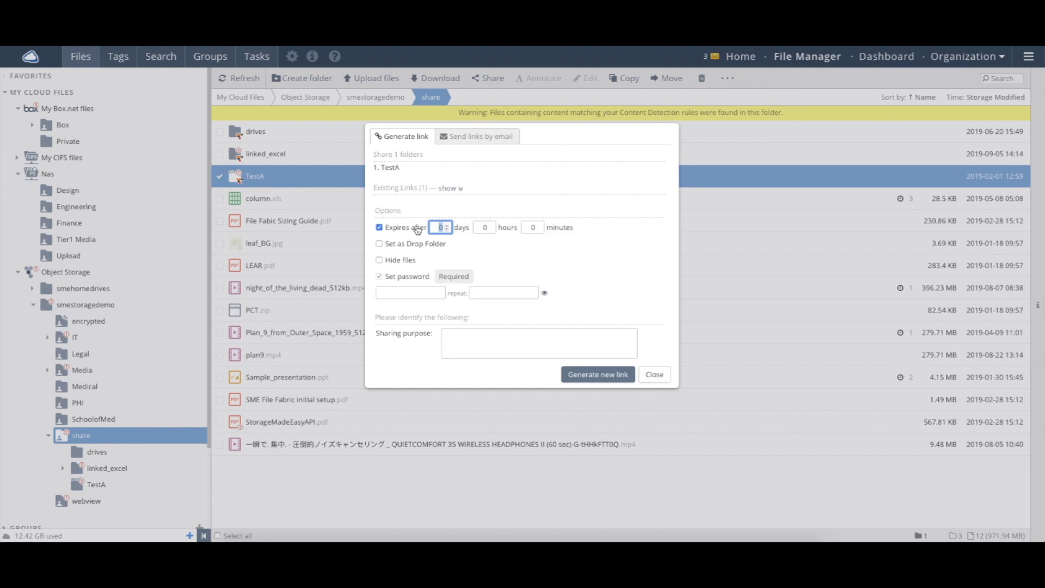
text(14)
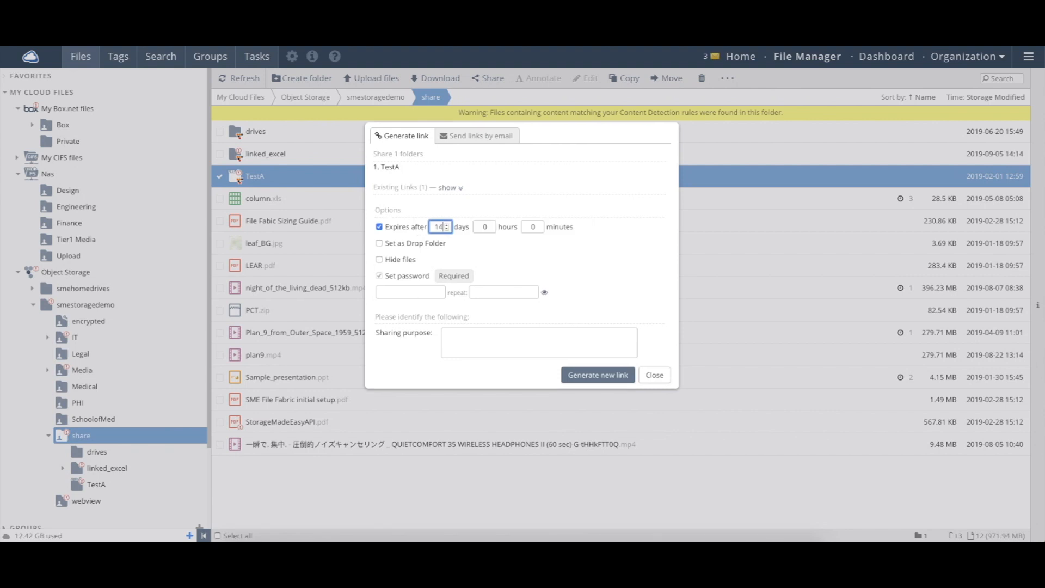
Enter the link password twice and the sharing purpose 'To share with a vendor'.
click(430, 292)
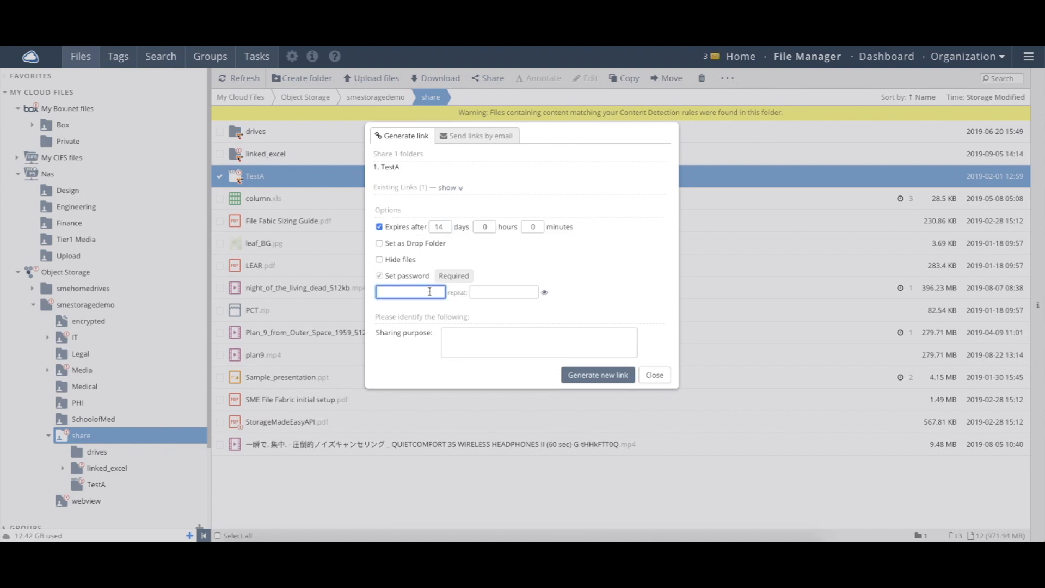
text(••••••)
key(Tab)
text(••••••)
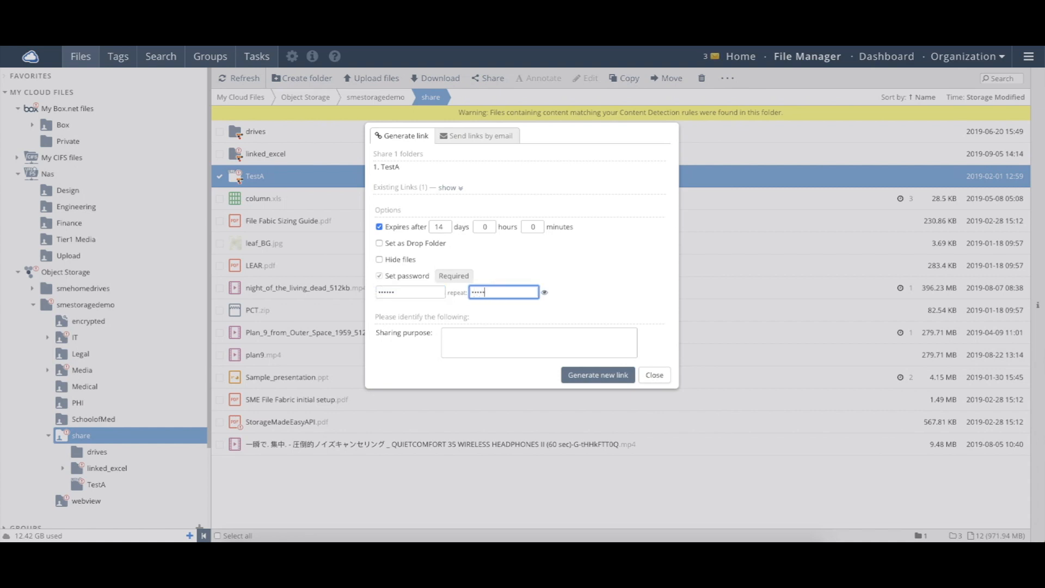
click(453, 337)
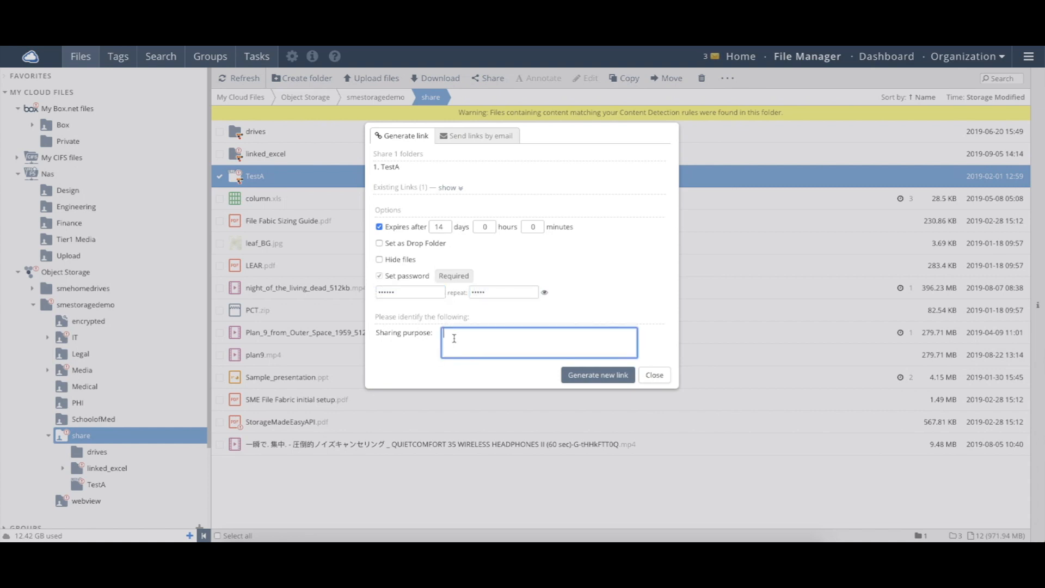
text(F)
text(o share with )
text(a vendor)
drag(416, 260, 379, 245)
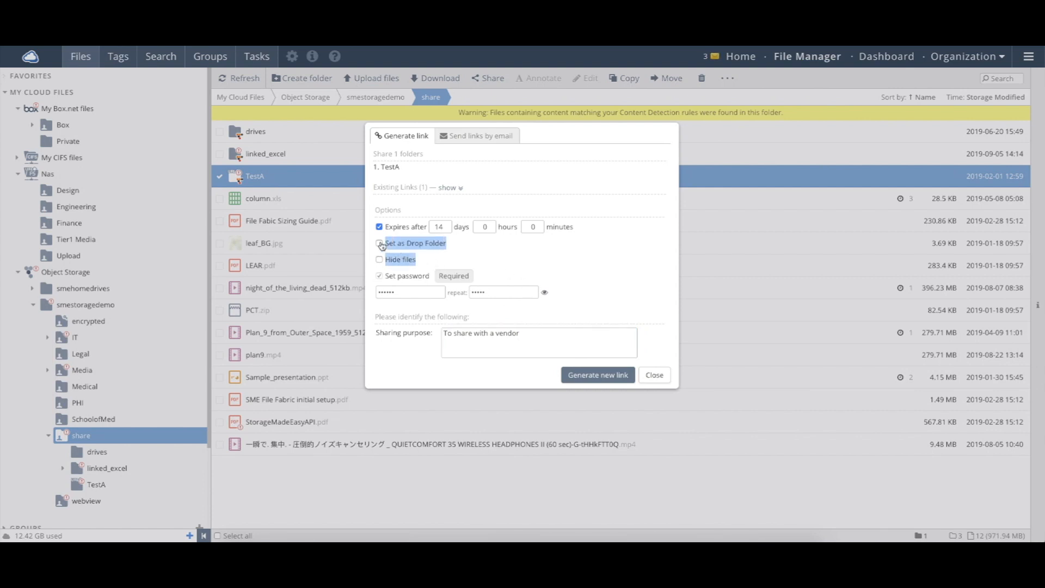
click(491, 247)
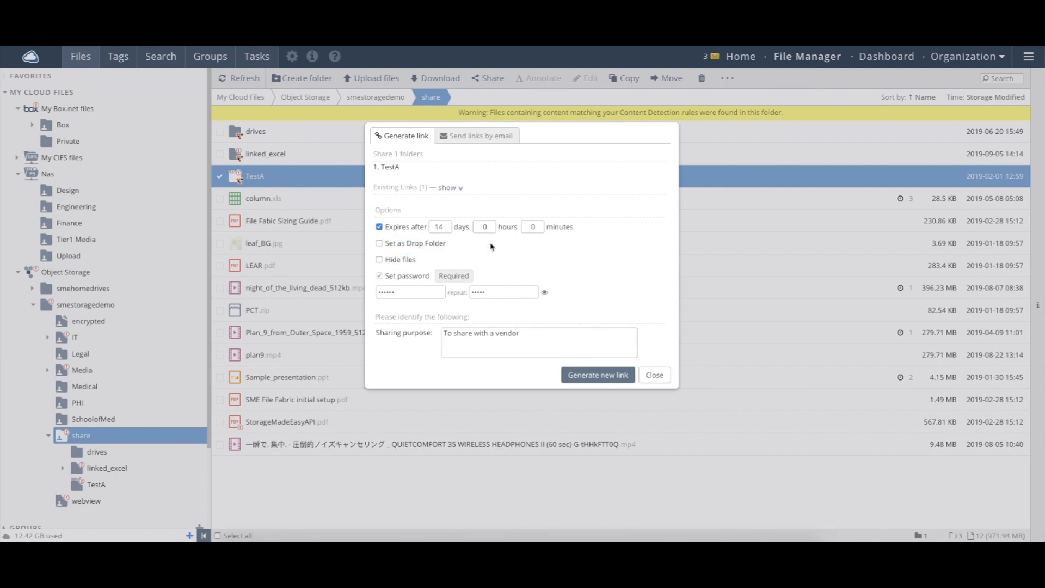
Make the TestA link a drop folder with files hidden and attempt to generate it.
click(434, 245)
click(412, 262)
click(625, 381)
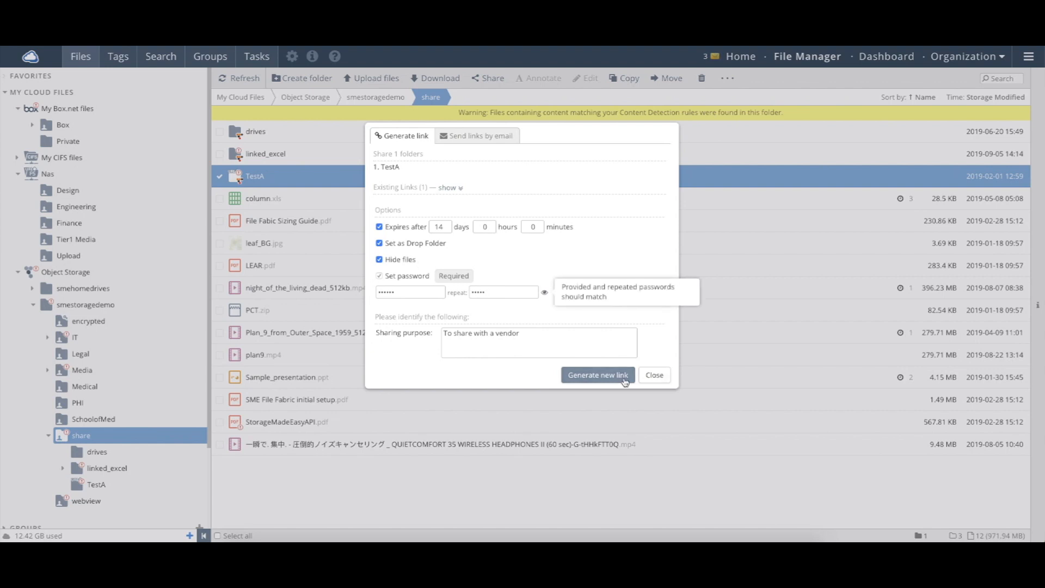
Retype both the password and its repeat to fix the mismatch.
click(512, 291)
drag(512, 291, 451, 296)
text(••••••)
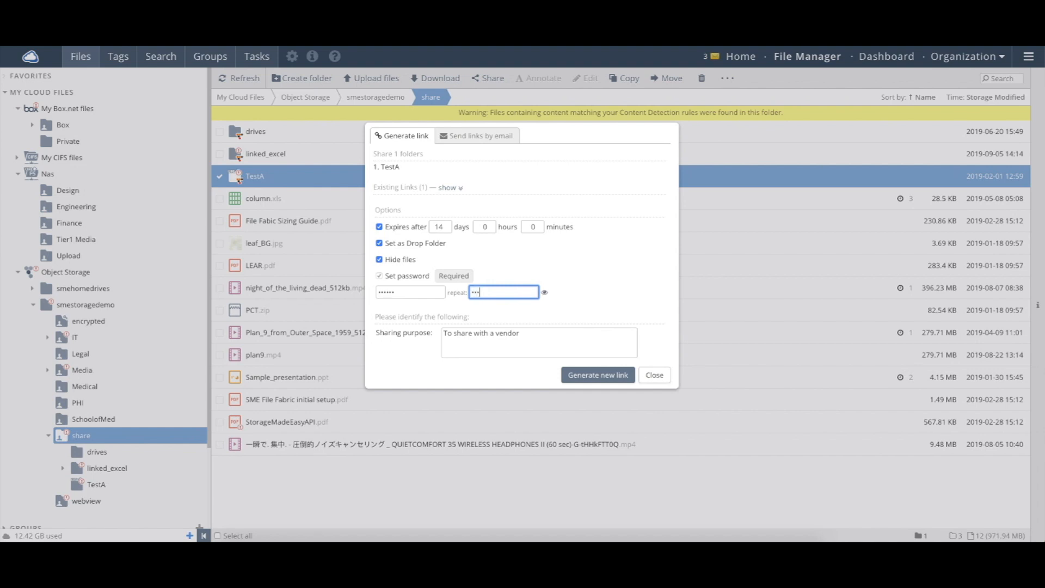
double_click(420, 293)
text(•••••)
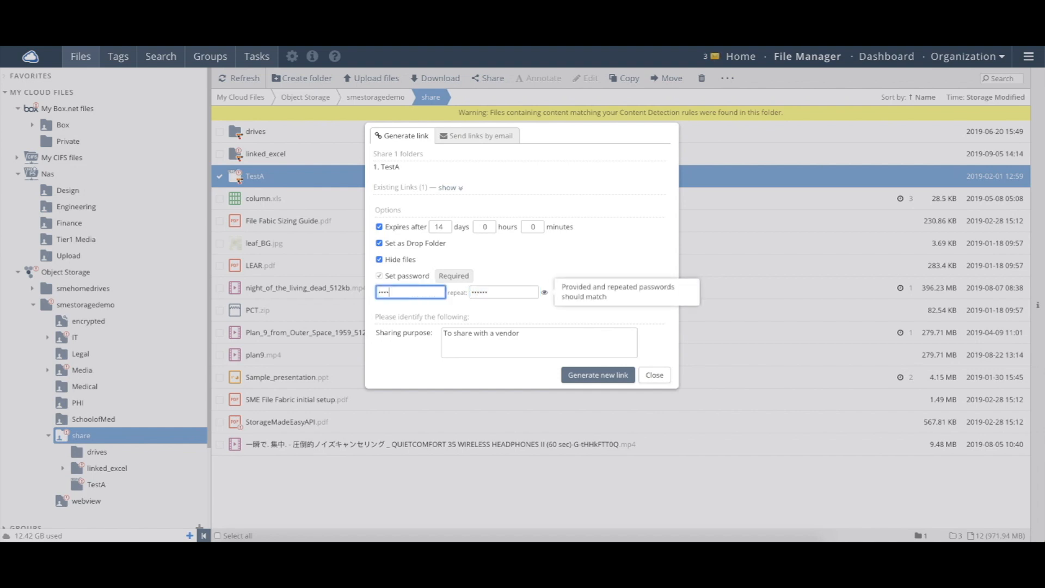
Compare the revealed passwords, generate the second TestA link, and close the dialog.
click(619, 375)
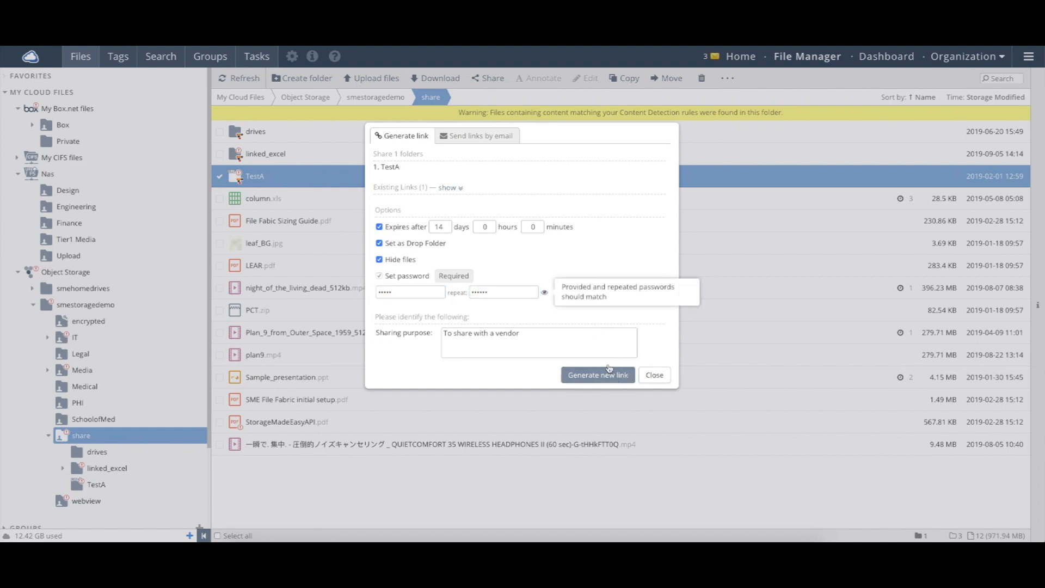
drag(488, 231, 545, 294)
click(544, 295)
text(c123)
click(546, 295)
click(593, 376)
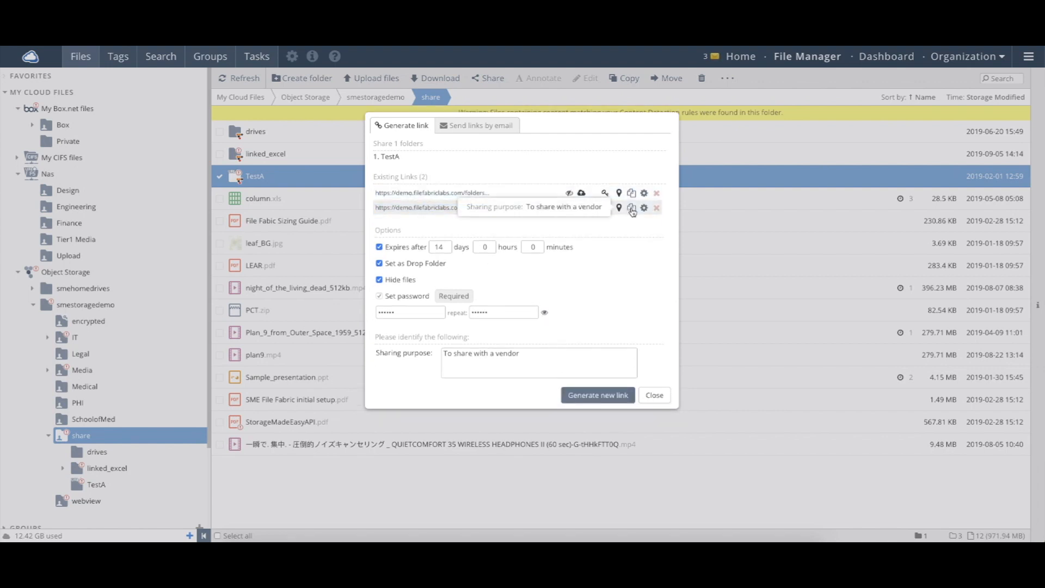
click(655, 396)
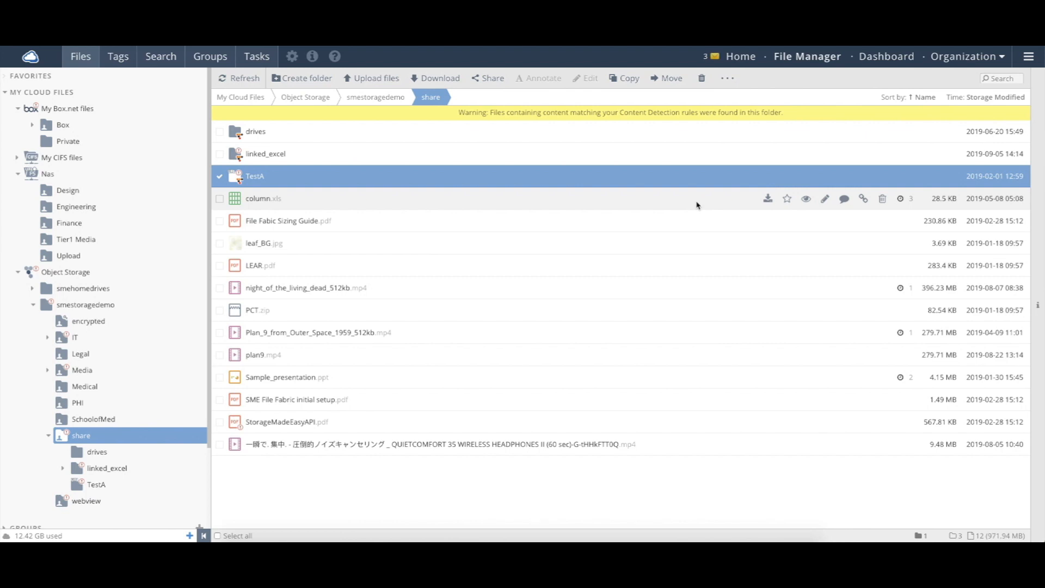
click(842, 200)
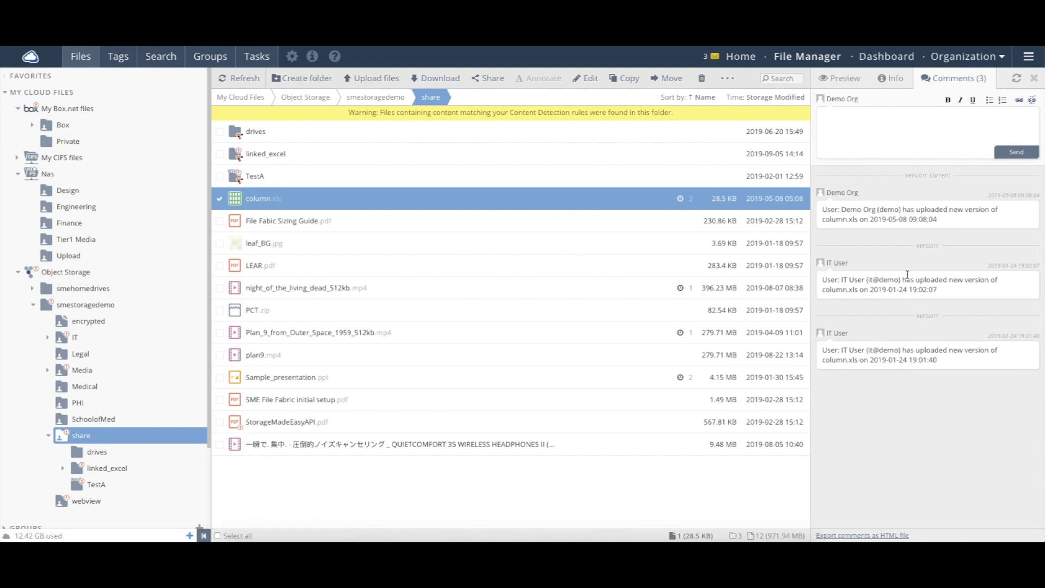
click(857, 137)
text(Hello @IT User please take a loo k at th)
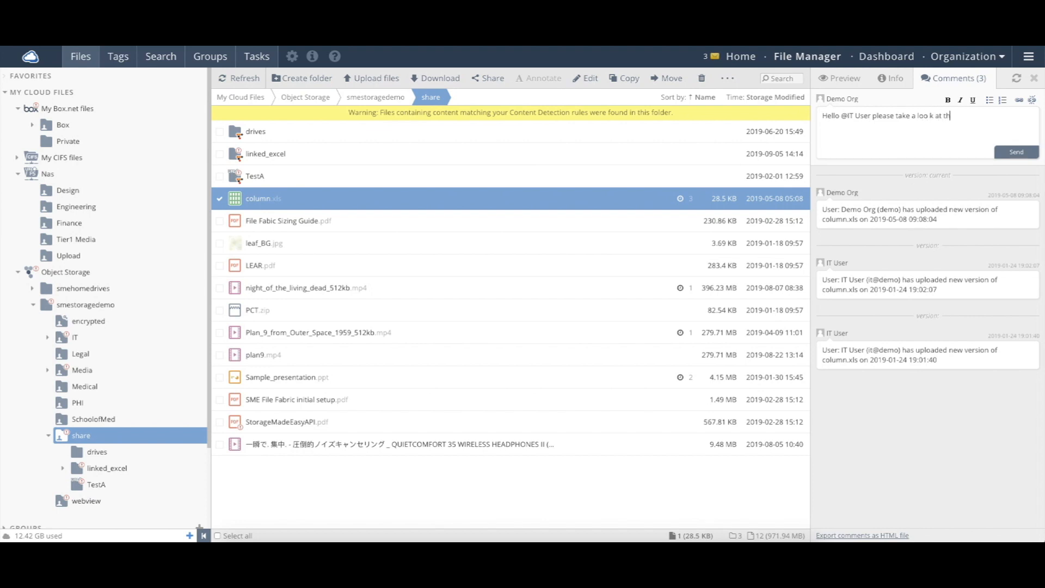
key(BackSpace)
key(BackSpace)
key(BackSpace)
key(BackSpace)
key(BackSpace)
text(k at the latest update)
click(1029, 157)
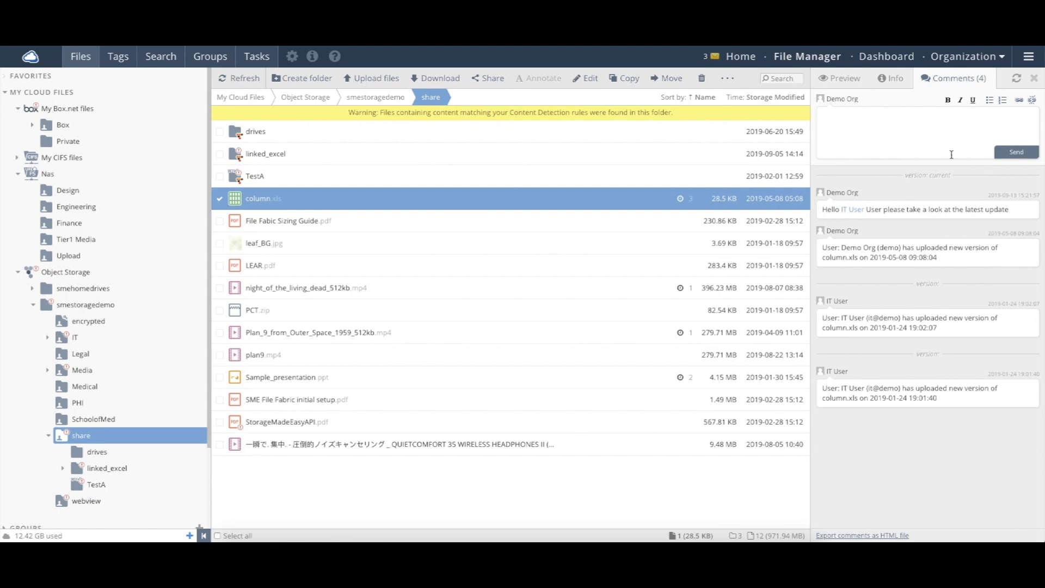
mouse_move(860, 212)
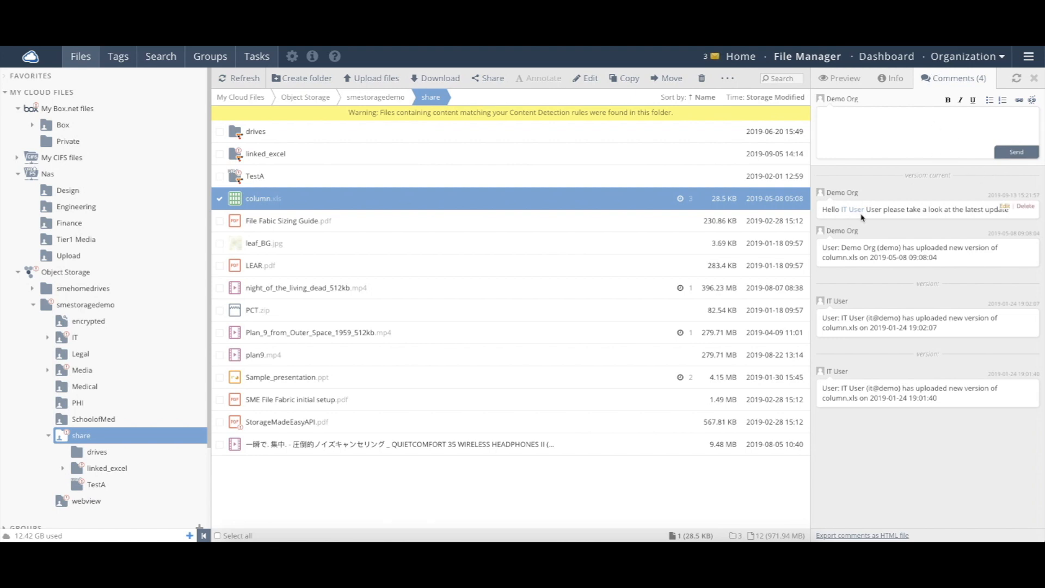